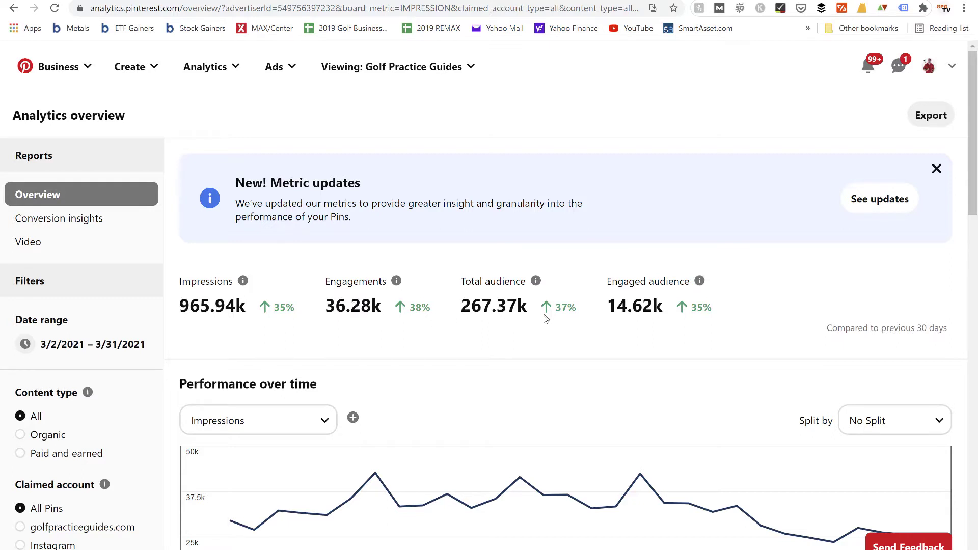
# Chart pin clicks instead of impressions in the analytics overview's performance over time graph.
pyautogui.scroll(-2, 632, 310)
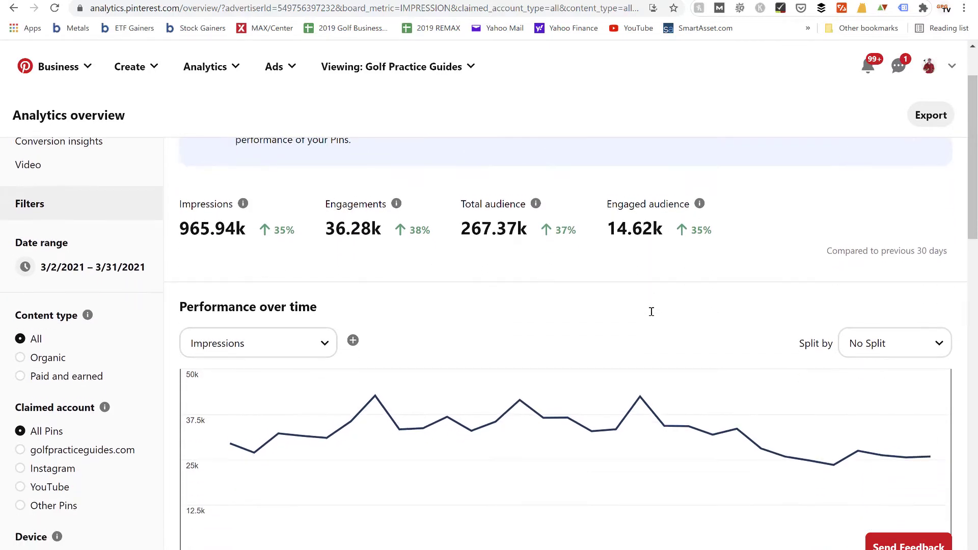
pyautogui.scroll(-2, 652, 312)
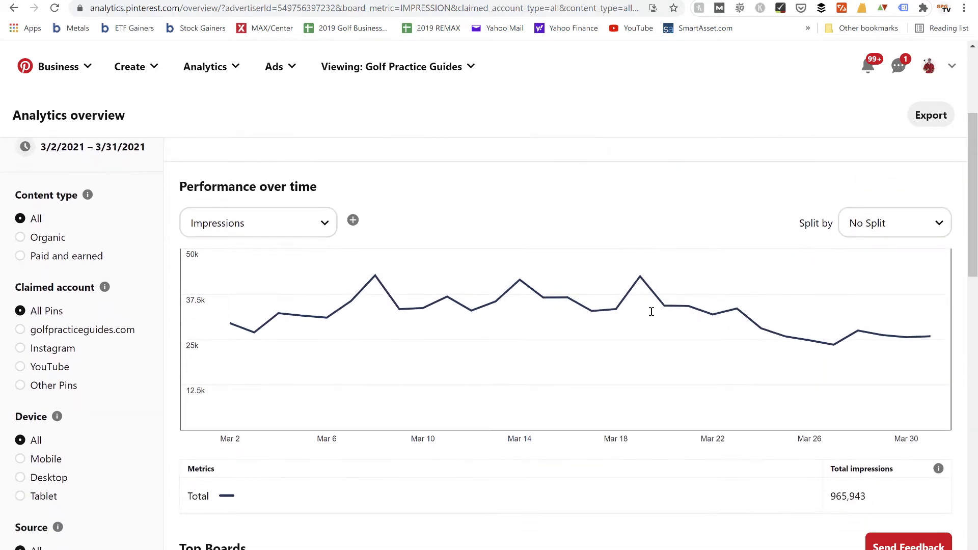
pyautogui.click(324, 212)
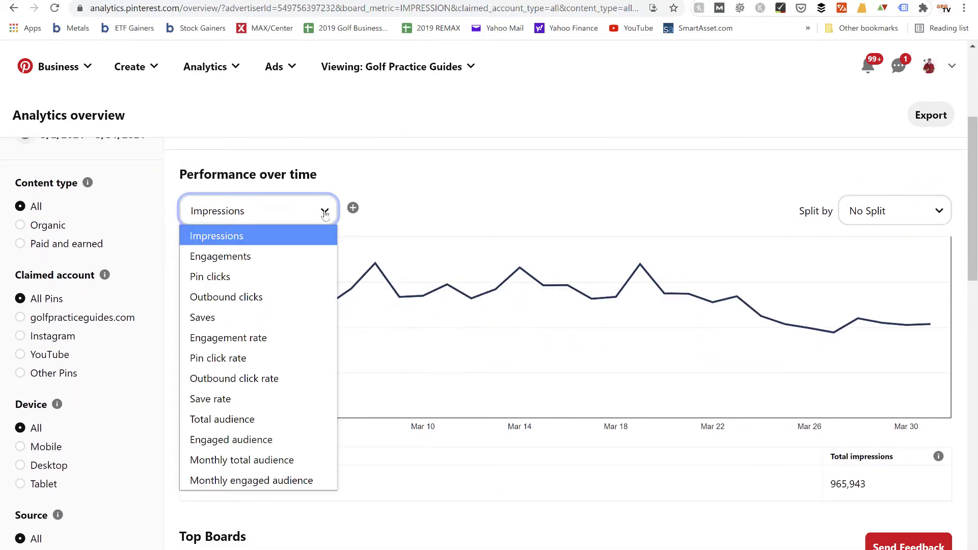
pyautogui.click(291, 279)
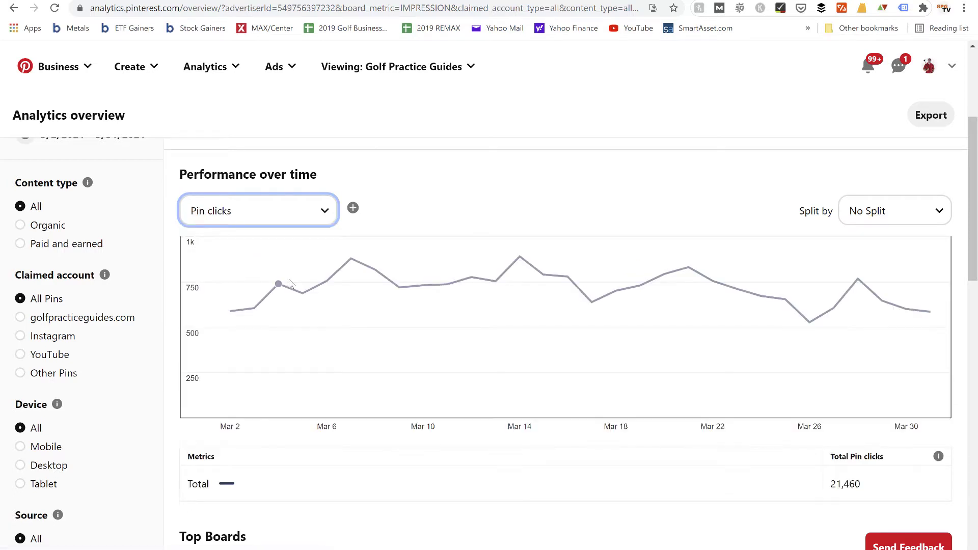
pyautogui.scroll(1, 285, 290)
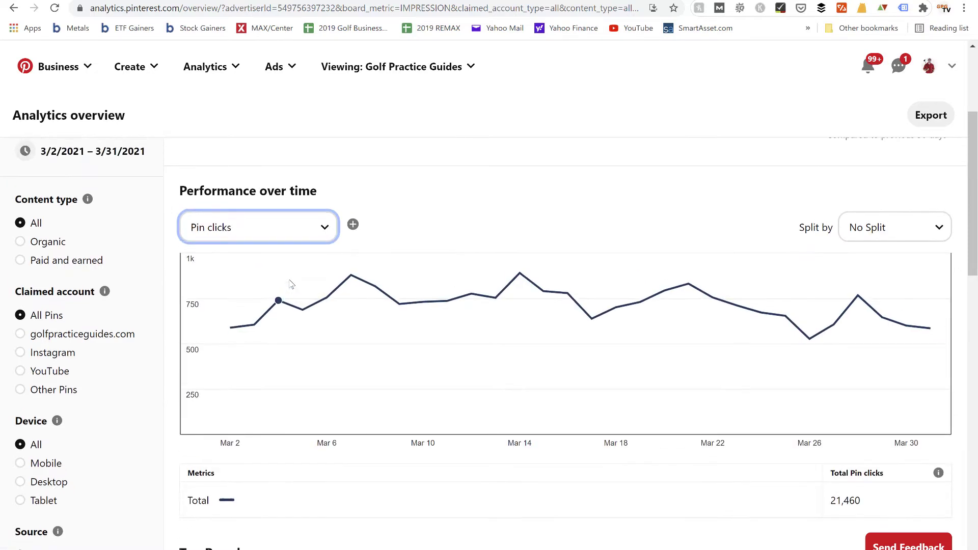
pyautogui.moveTo(352, 298)
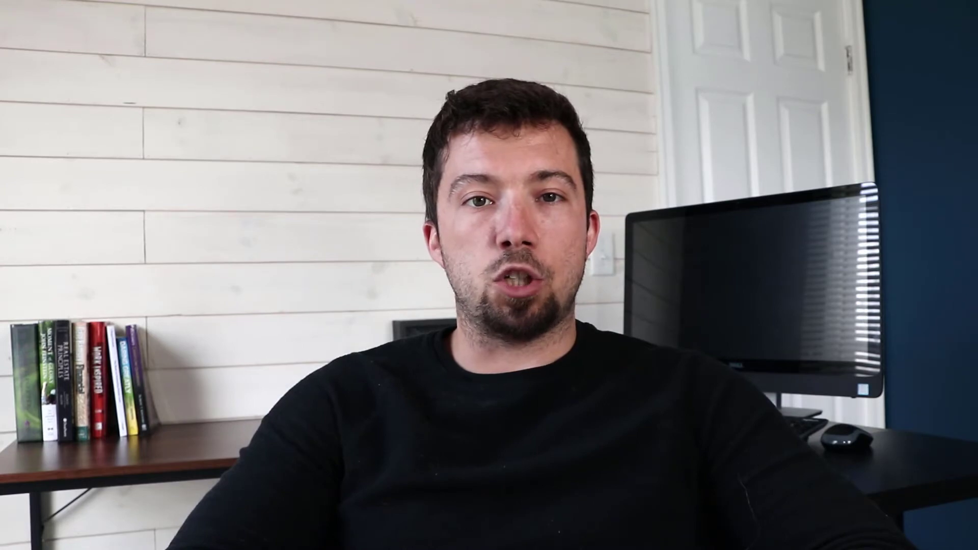
pyautogui.scroll(-1, 201, 242)
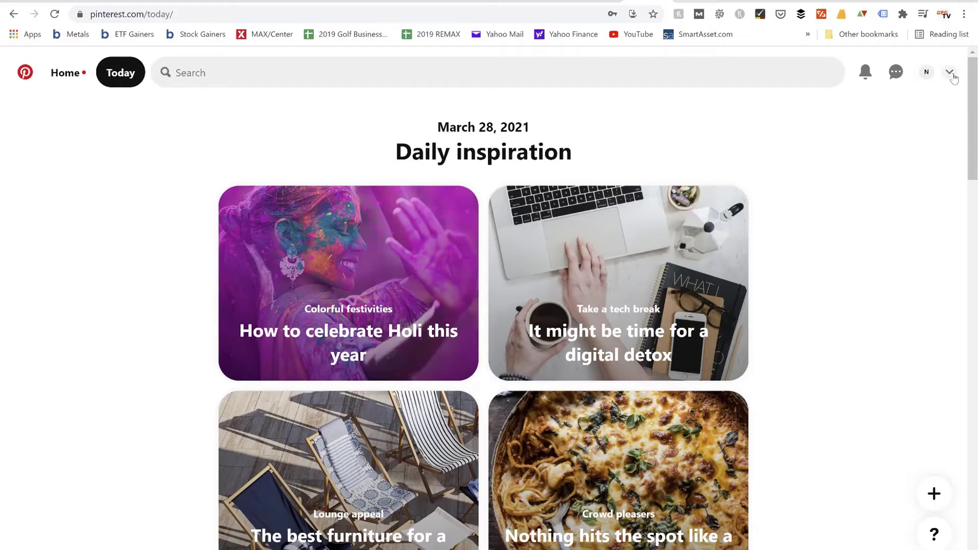
# Start creating a linked business account from the account changes in the personal account's settings.
pyautogui.click(951, 74)
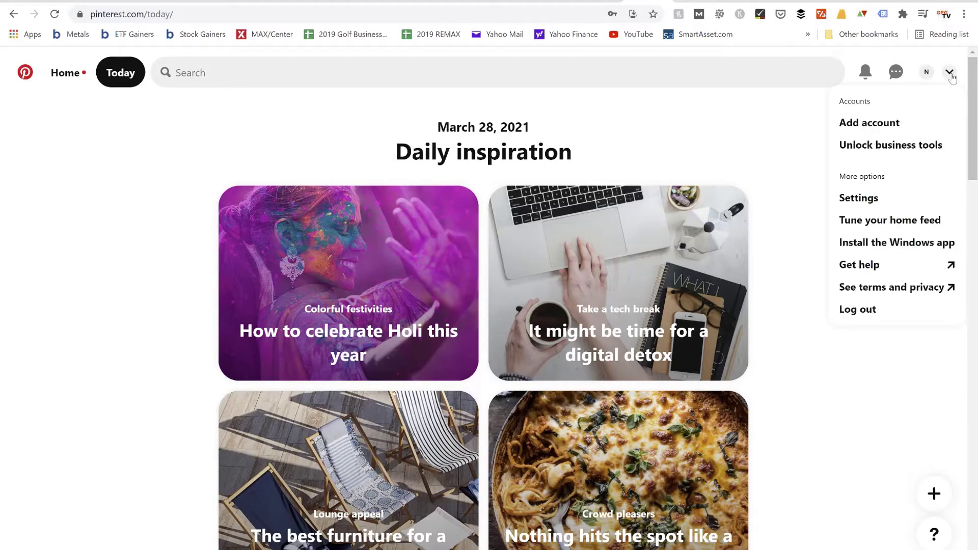
pyautogui.click(893, 201)
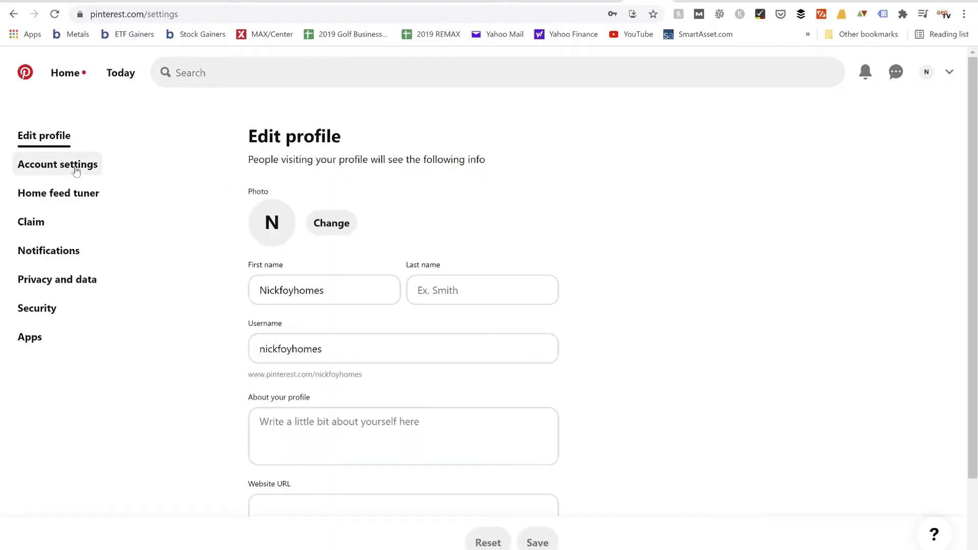
pyautogui.click(75, 170)
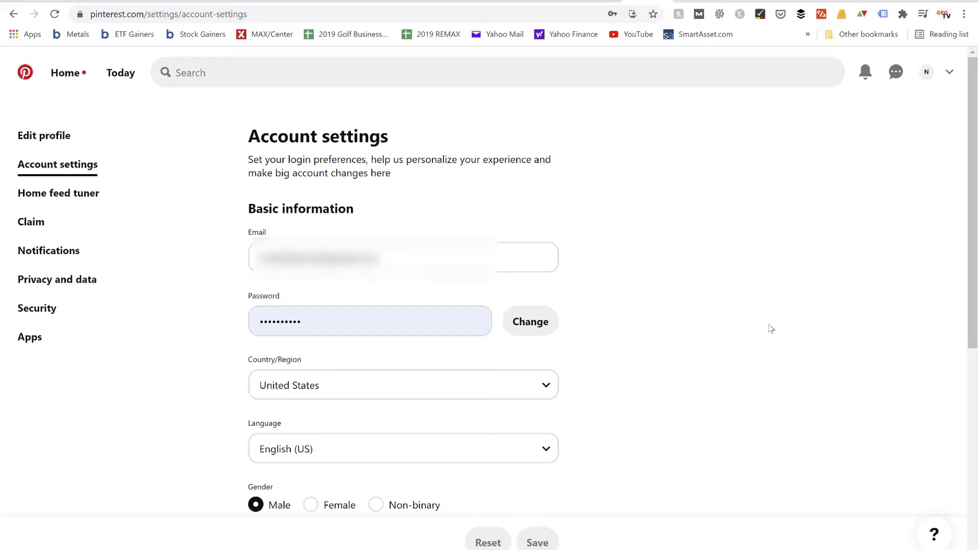
pyautogui.scroll(-7, 771, 329)
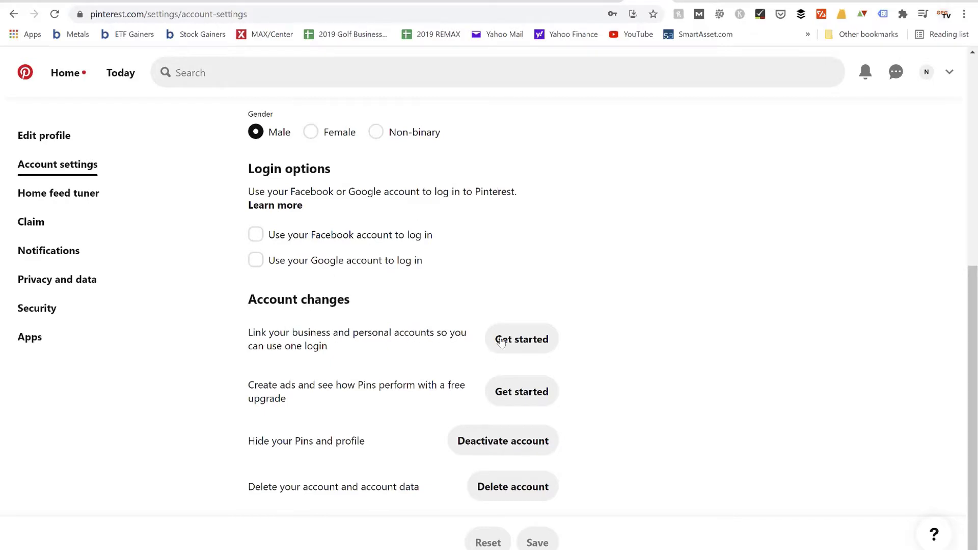
pyautogui.click(533, 341)
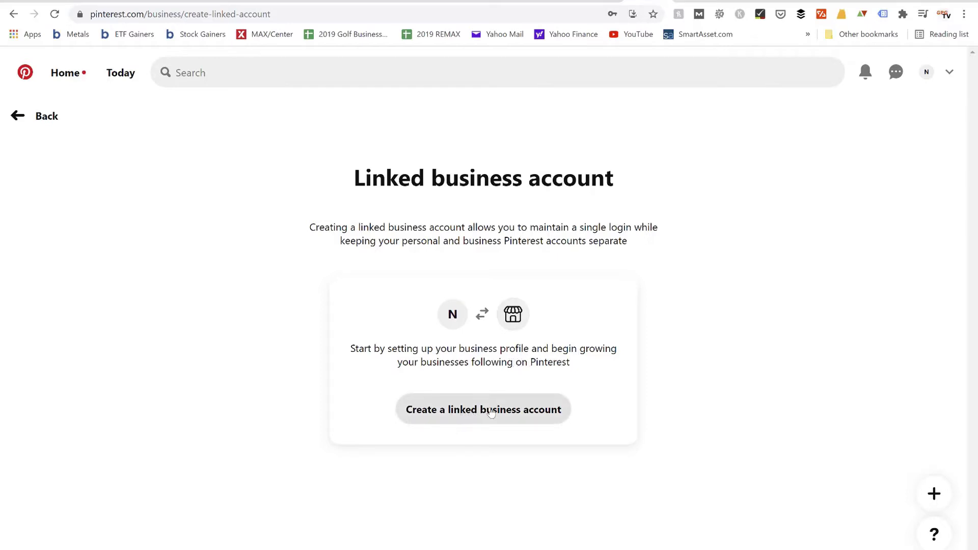
pyautogui.click(491, 412)
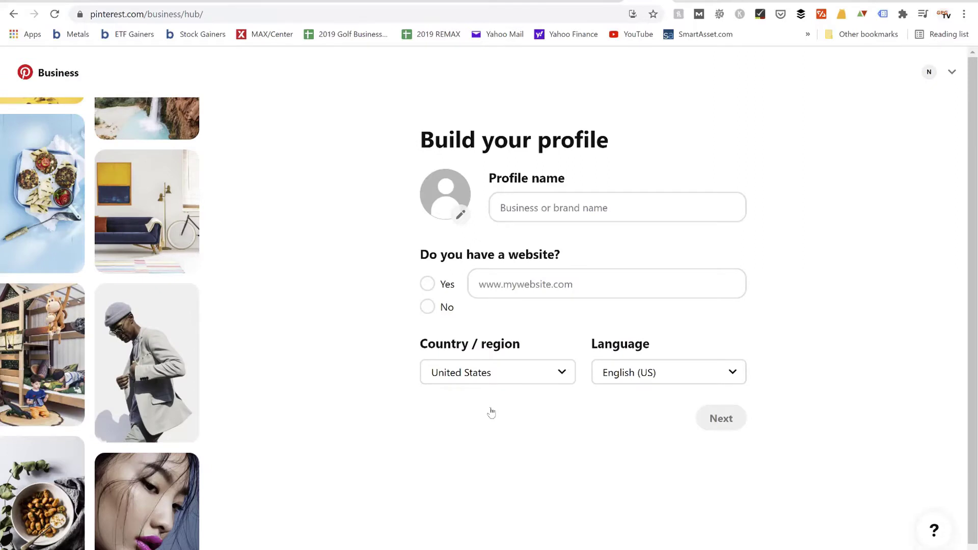
# Fill in the business profile with the brand name and no website, keeping the preset country and language, and continue.
pyautogui.click(541, 212)
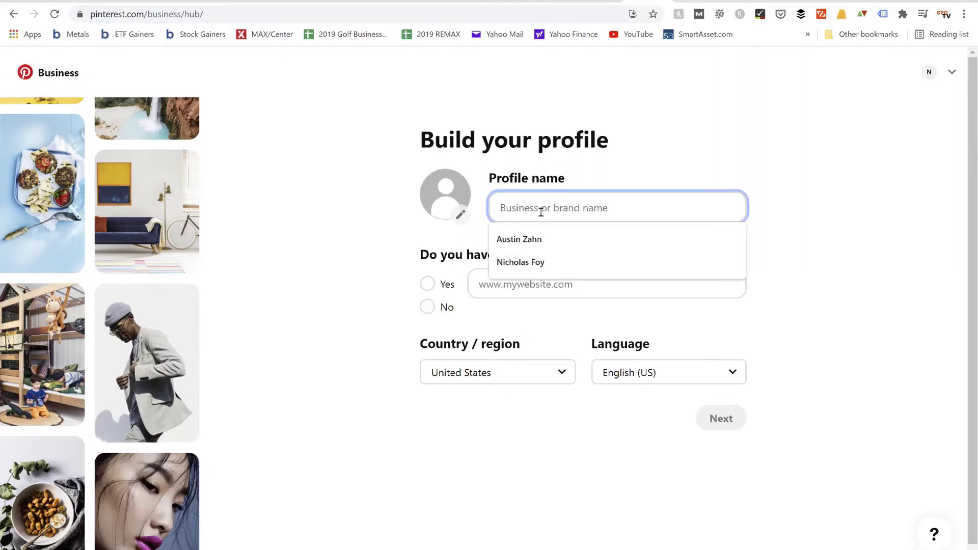
pyautogui.write('Nick Foy Homes')
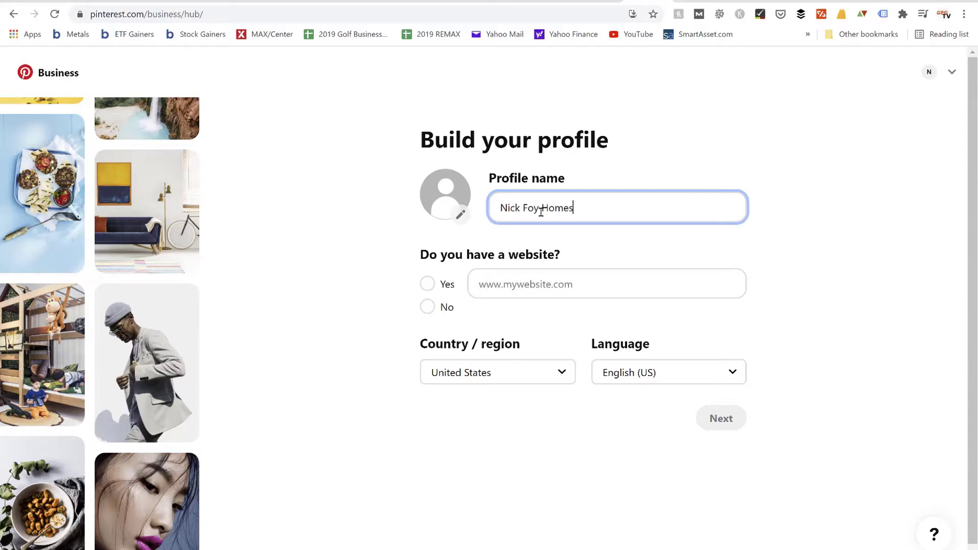
pyautogui.write('s')
pyautogui.click(428, 309)
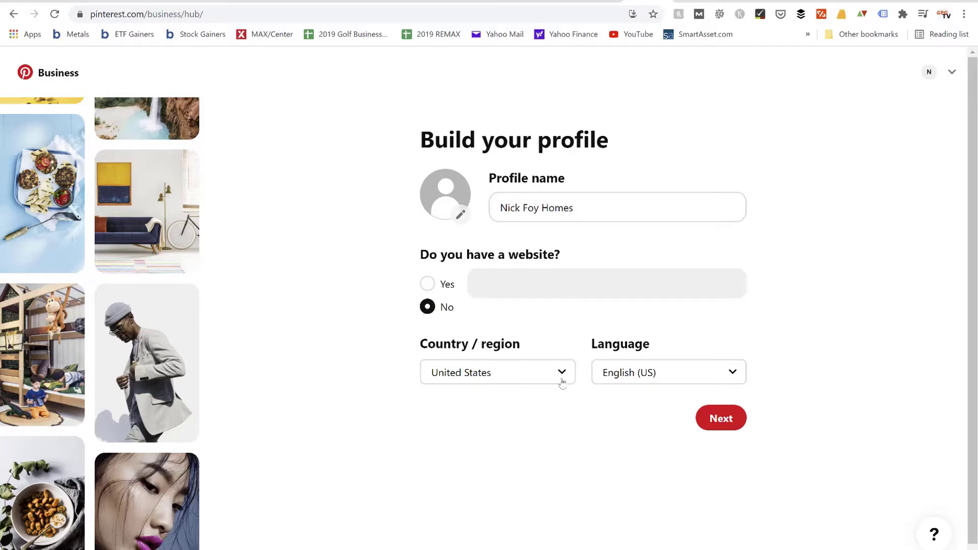
pyautogui.click(719, 418)
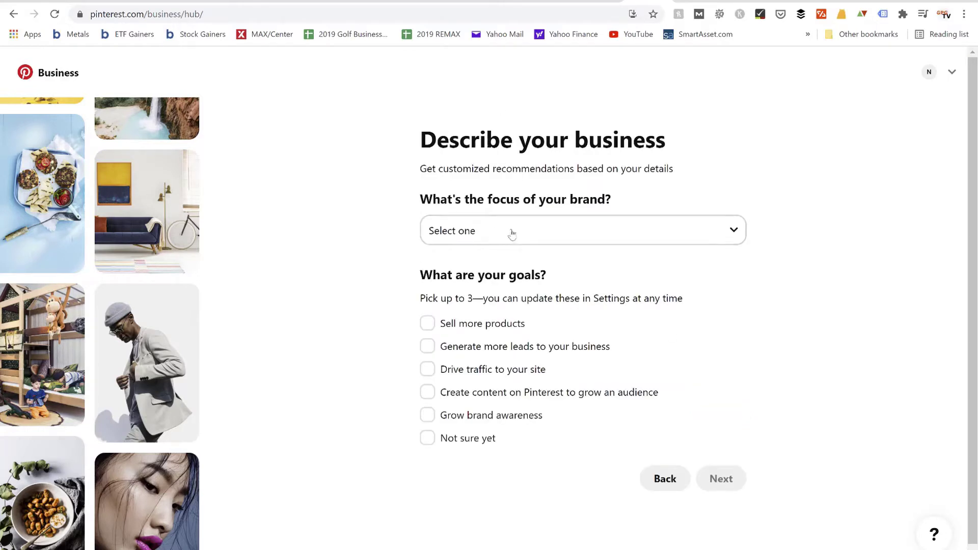
# Set the focus of the brand to Other and specify it as Real Estate.
pyautogui.click(540, 233)
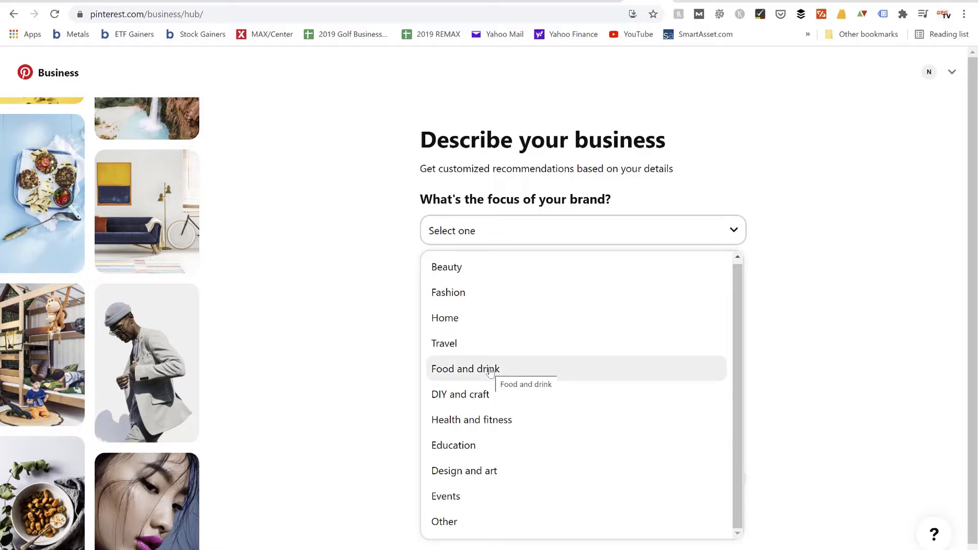
pyautogui.click(449, 522)
pyautogui.click(648, 236)
pyautogui.write('Real Estate')
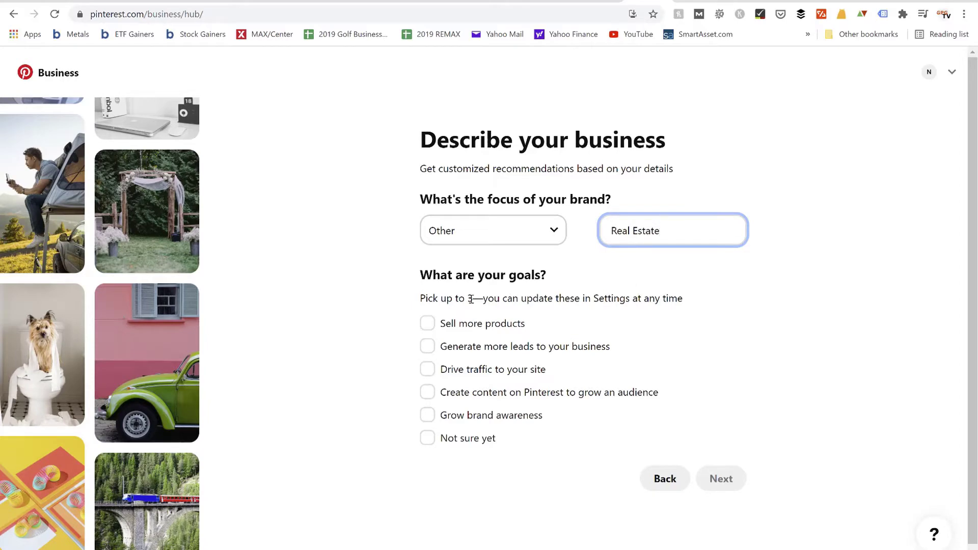
# Choose generating more leads, driving traffic to the site and growing brand awareness as the business goals, and continue.
pyautogui.click(431, 351)
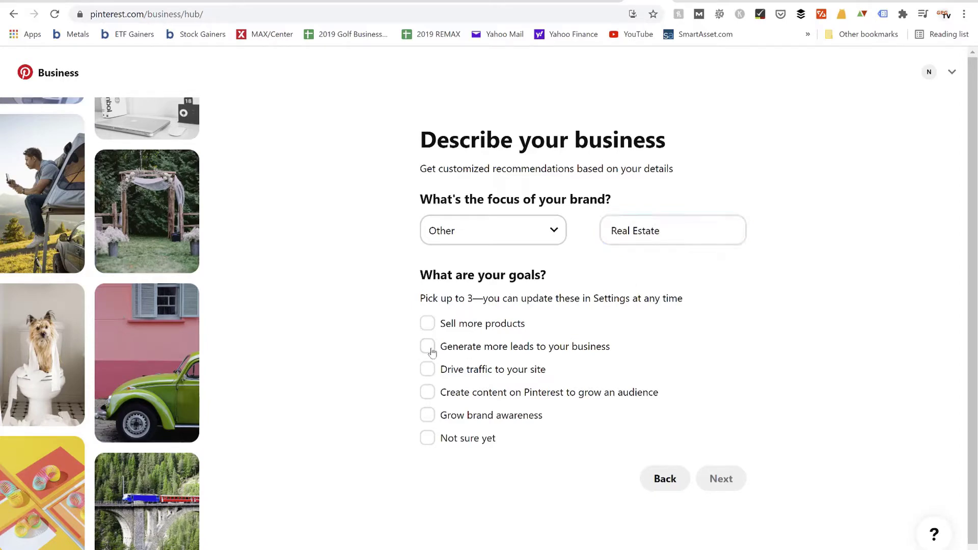
pyautogui.click(430, 373)
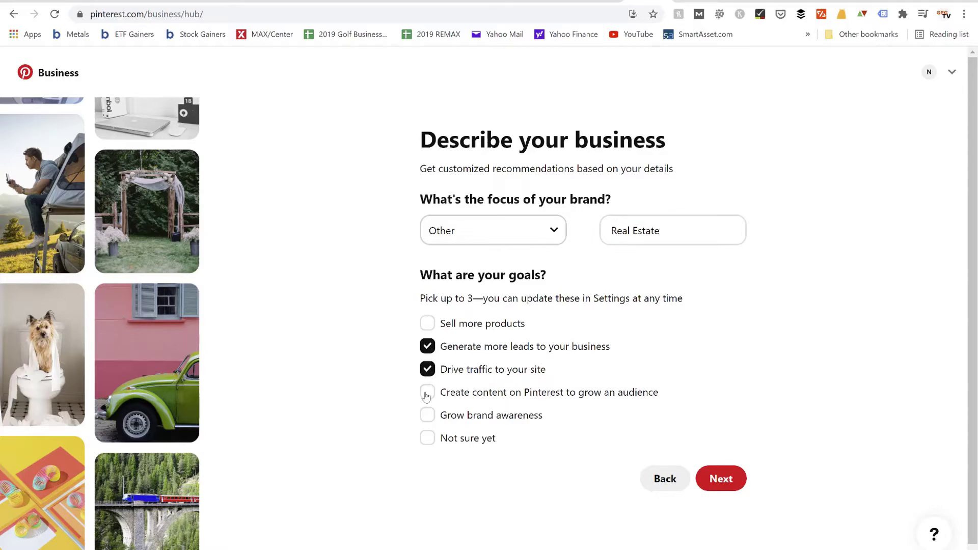
pyautogui.click(428, 416)
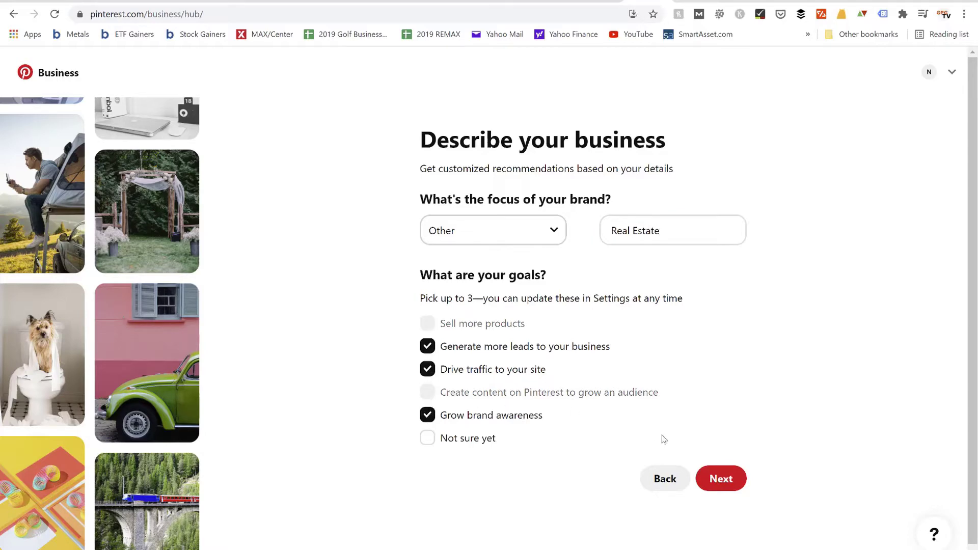
pyautogui.click(721, 479)
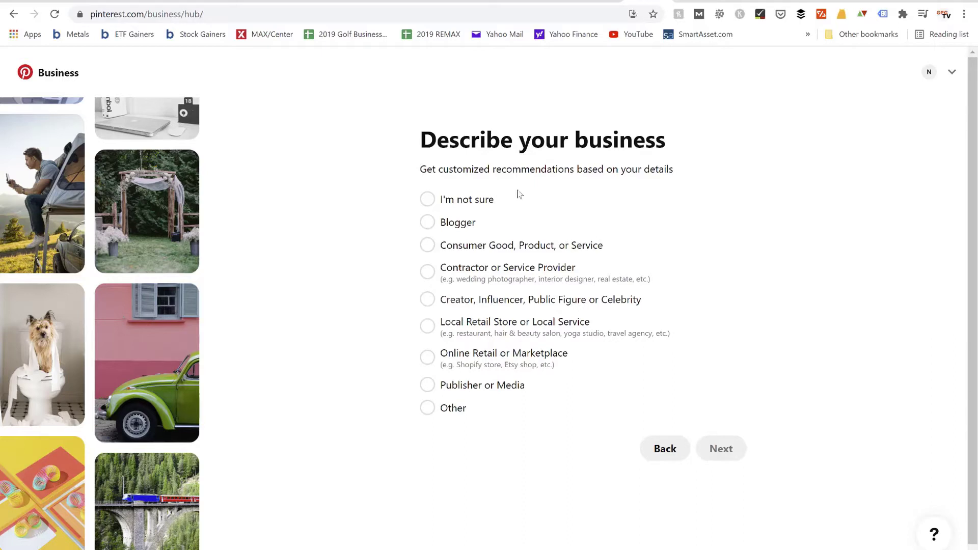
# Describe the business as Contractor or Service Provider and state an interest in advertising to finish the questionnaire.
pyautogui.click(429, 272)
pyautogui.click(731, 455)
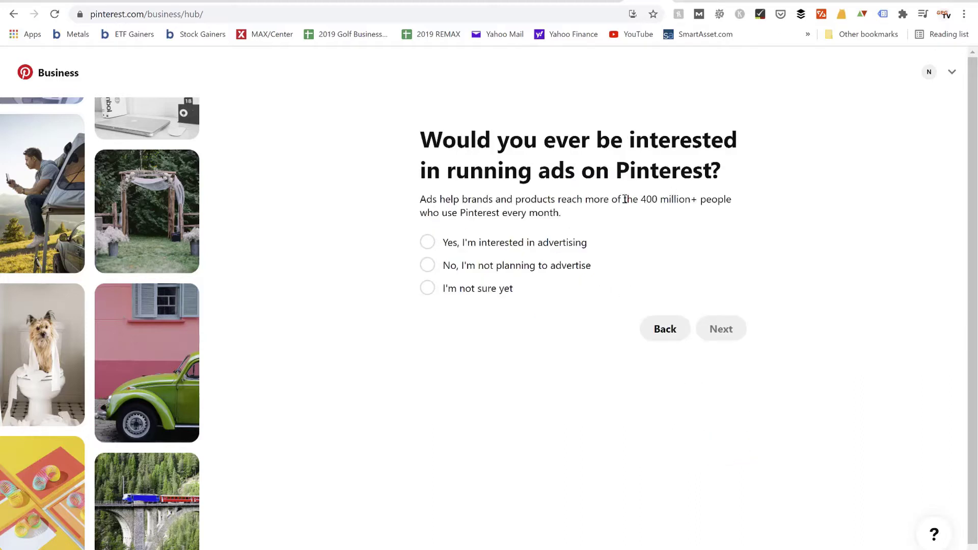
pyautogui.click(425, 247)
pyautogui.click(721, 329)
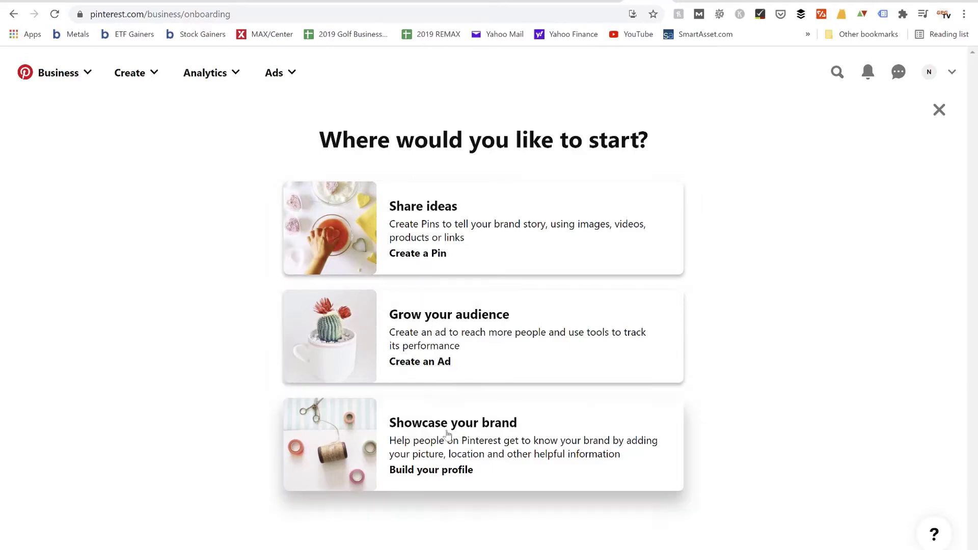
# Go to building the business profile and remove the trailing digits from its username.
pyautogui.click(445, 478)
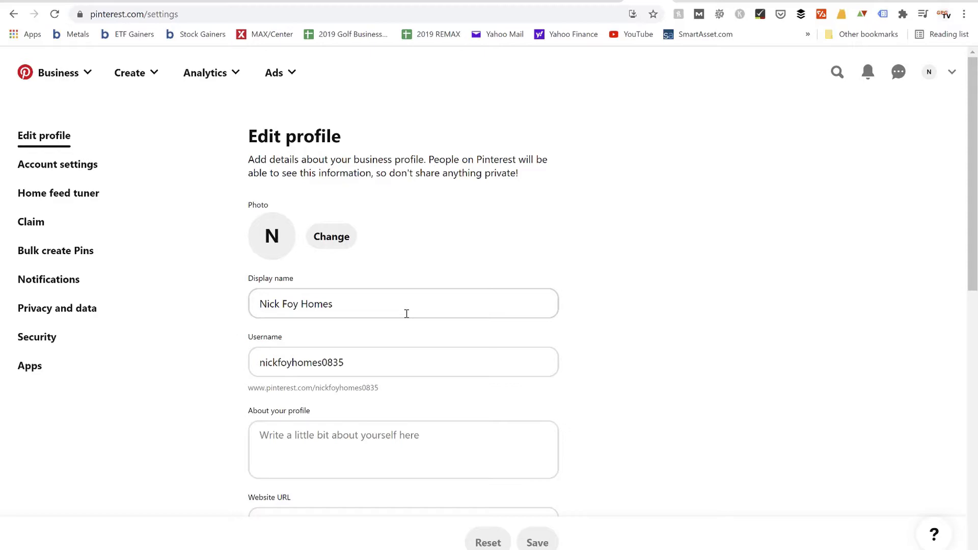
pyautogui.click(383, 362)
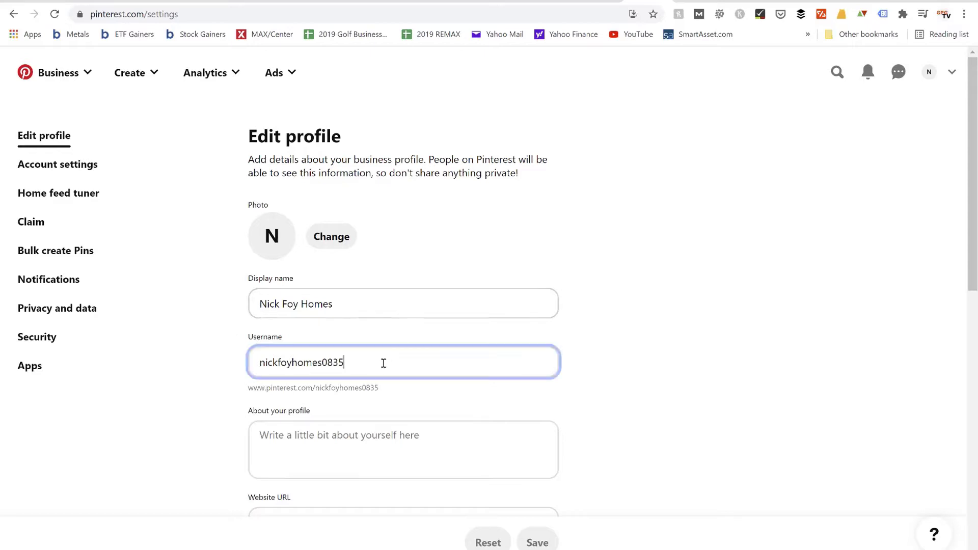
pyautogui.press('BackSpace')
pyautogui.press('BackSpace')
pyautogui.press('BackSpace')
pyautogui.press('BackSpace')
pyautogui.press('BackSpace')
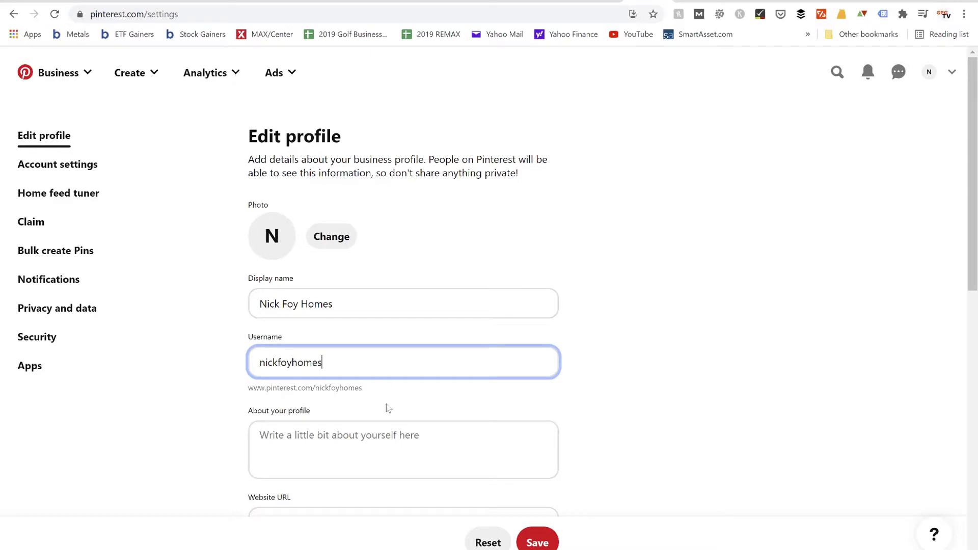
# Begin the profile's About text with "Real Estate Tips for Home Buyers and Home Sellers. If you live near".
pyautogui.click(386, 436)
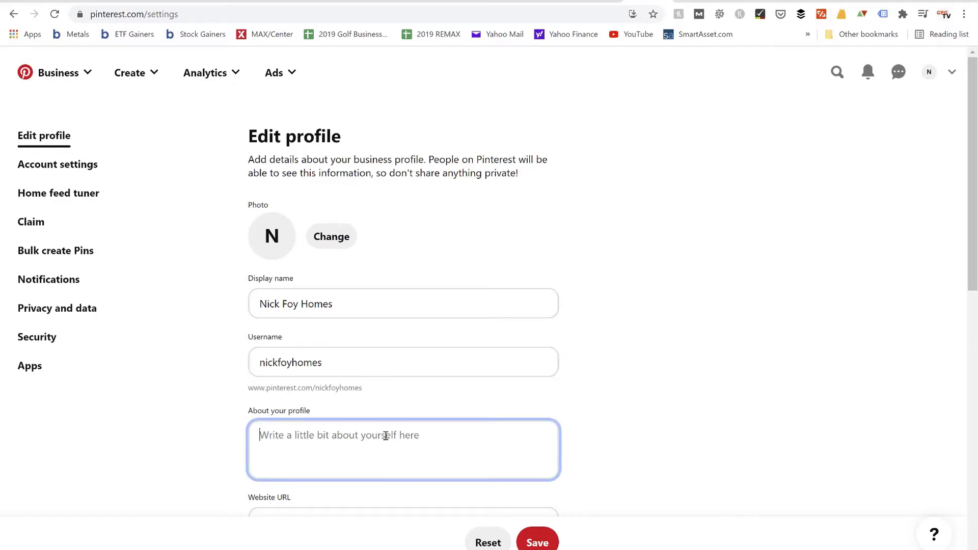
pyautogui.write('Real Es')
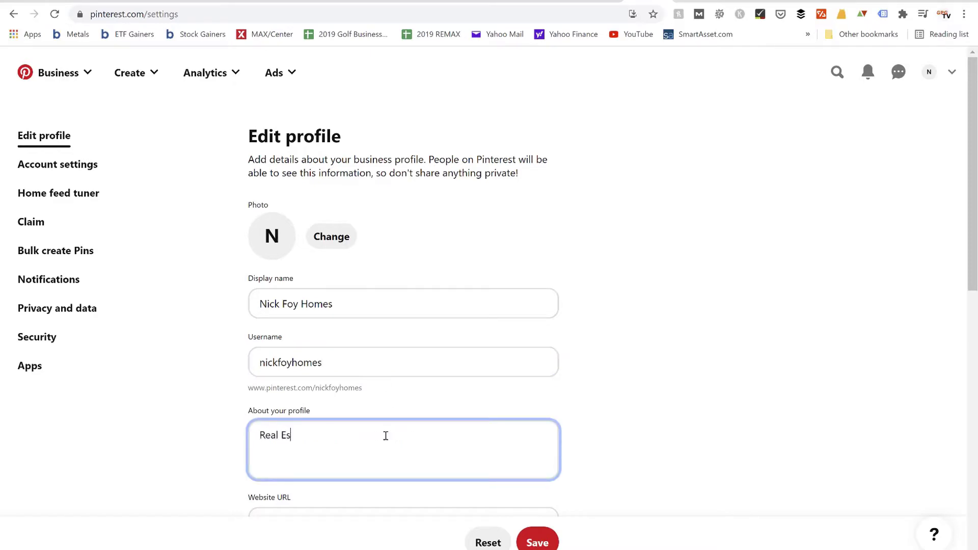
pyautogui.write('tate Tips for Home Buyers and ')
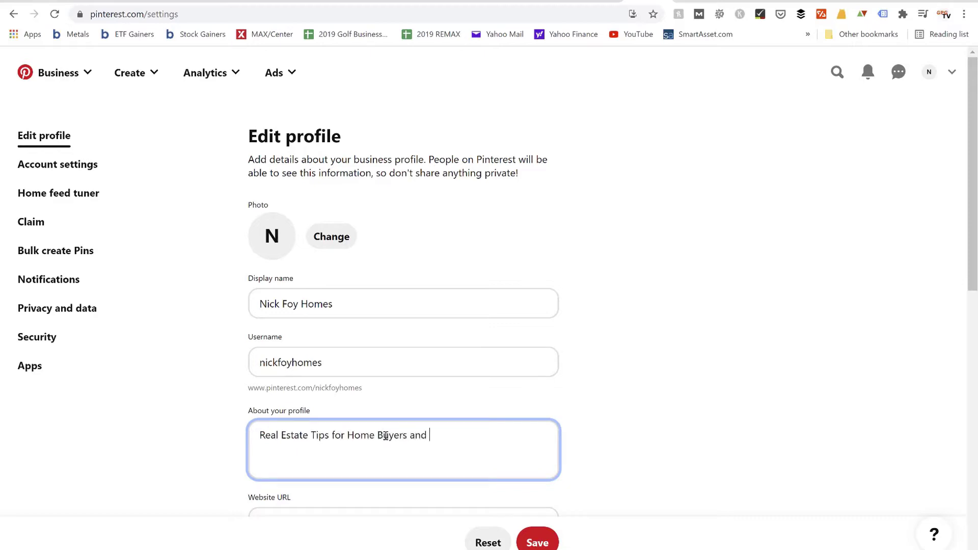
pyautogui.write('Home Sellers. If you L')
pyautogui.press('BackSpace')
pyautogui.write('live near ')
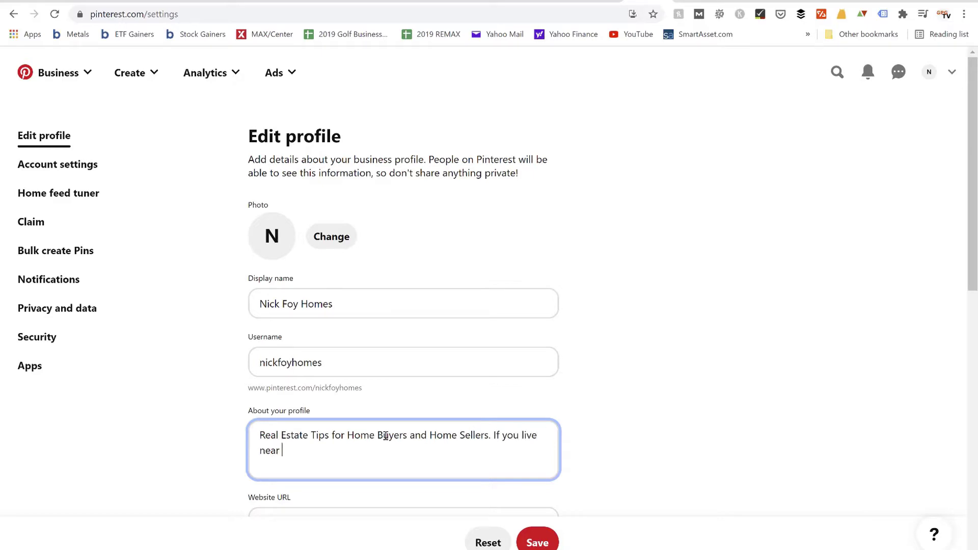
# Complete the profile's About text with "Northern Indiana, contact me to assist you with your real estate transaction.".
pyautogui.write('Northern Indiana, contact me to ')
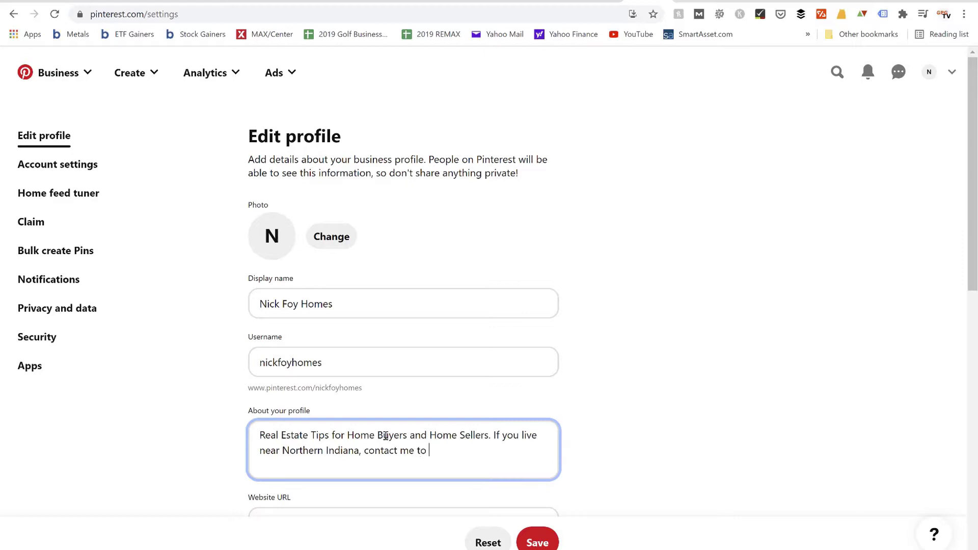
pyautogui.write('assist you with the home')
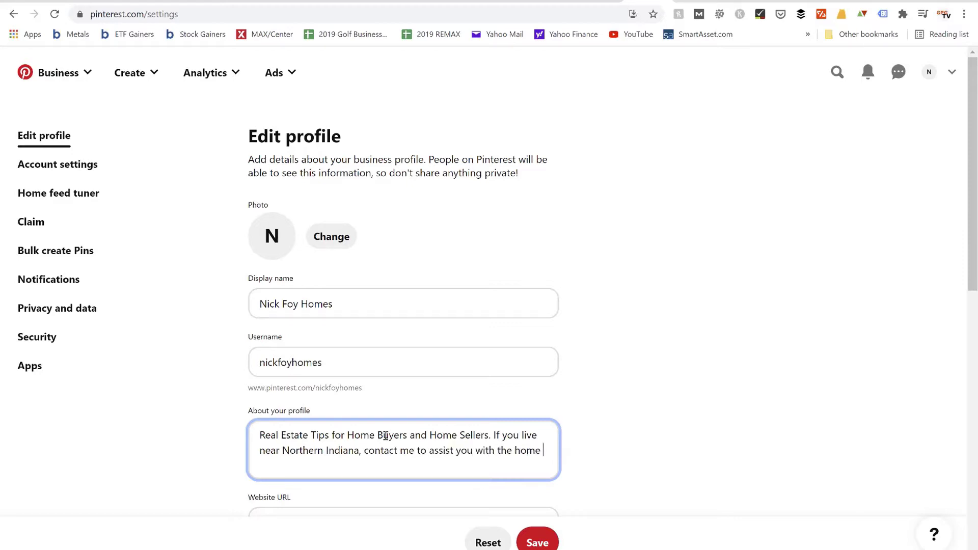
pyautogui.press('BackSpace')
pyautogui.press('BackSpace')
pyautogui.press('BackSpace')
pyautogui.press('BackSpace')
pyautogui.press('BackSpace')
pyautogui.press('BackSpace')
pyautogui.press('BackSpace')
pyautogui.write('your real estate trans')
pyautogui.press('BackSpace')
pyautogui.write('nsaction.')
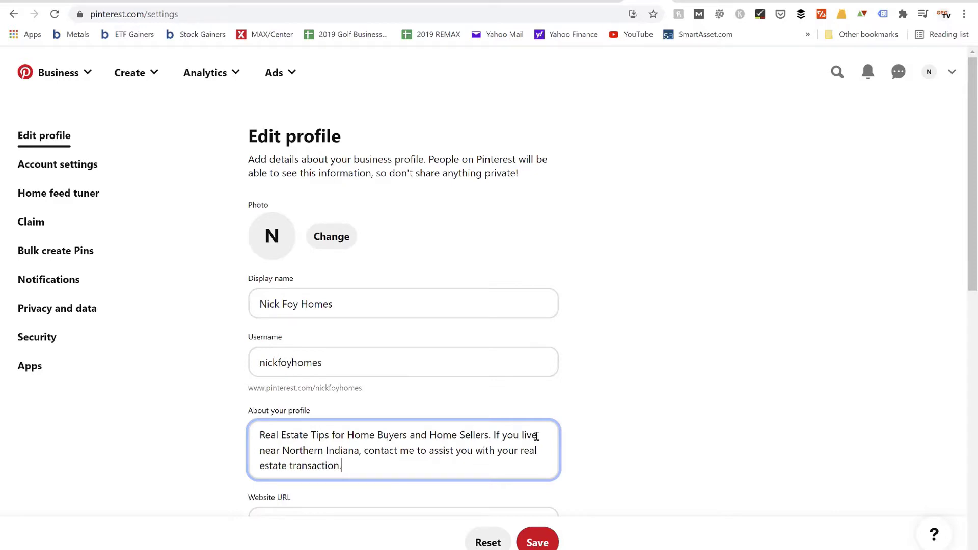
# Review the remaining website, contact and address fields of the profile and try to save it with those fields blank.
pyautogui.scroll(-1, 537, 436)
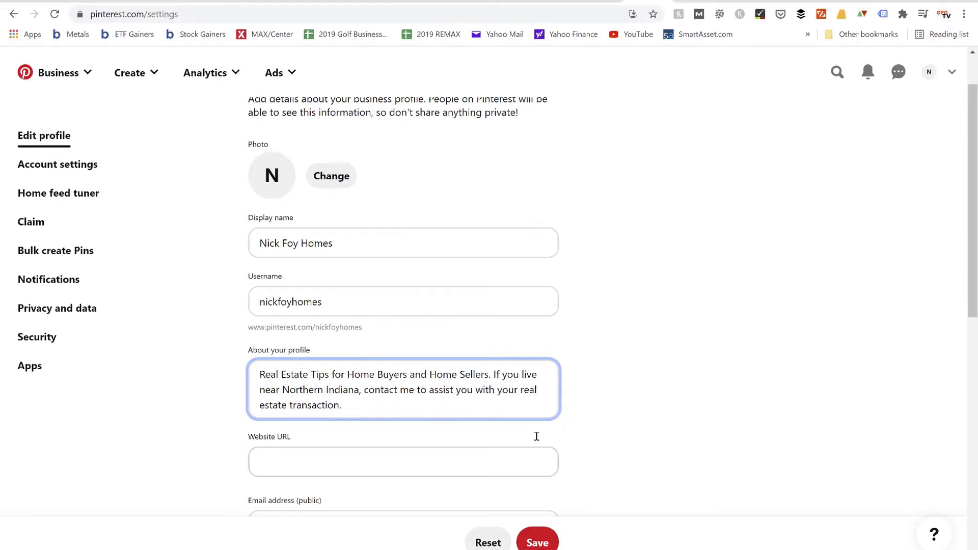
pyautogui.scroll(-1, 440, 451)
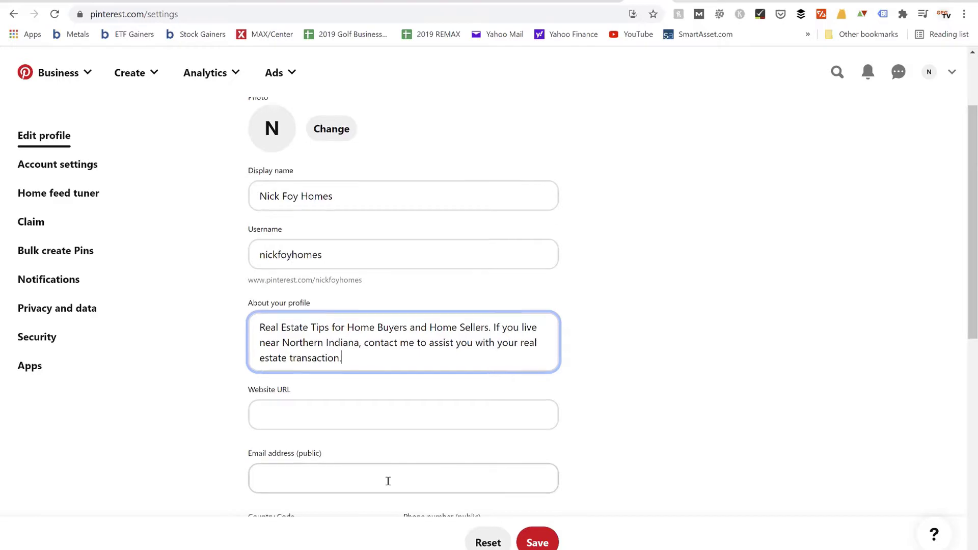
pyautogui.scroll(-1, 388, 481)
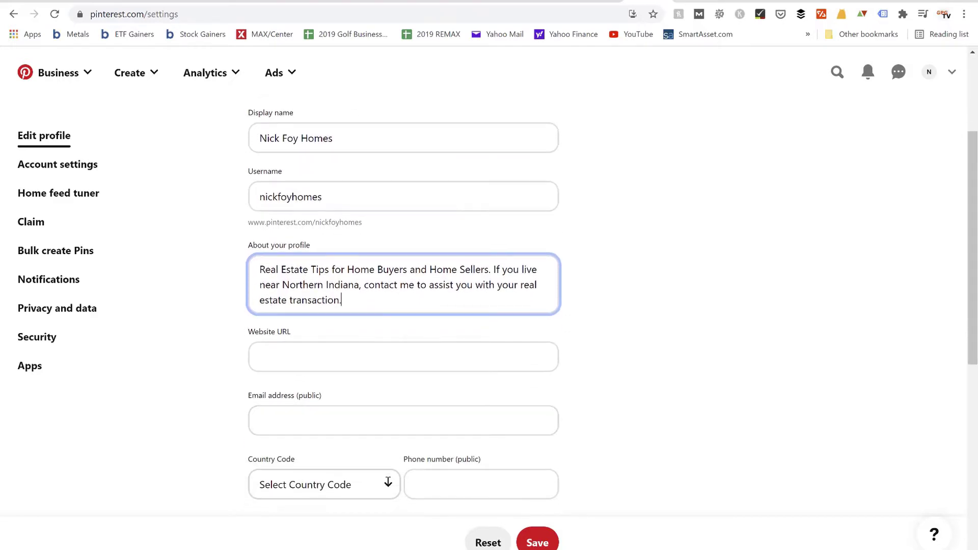
pyautogui.scroll(-1, 388, 483)
pyautogui.scroll(-2, 388, 481)
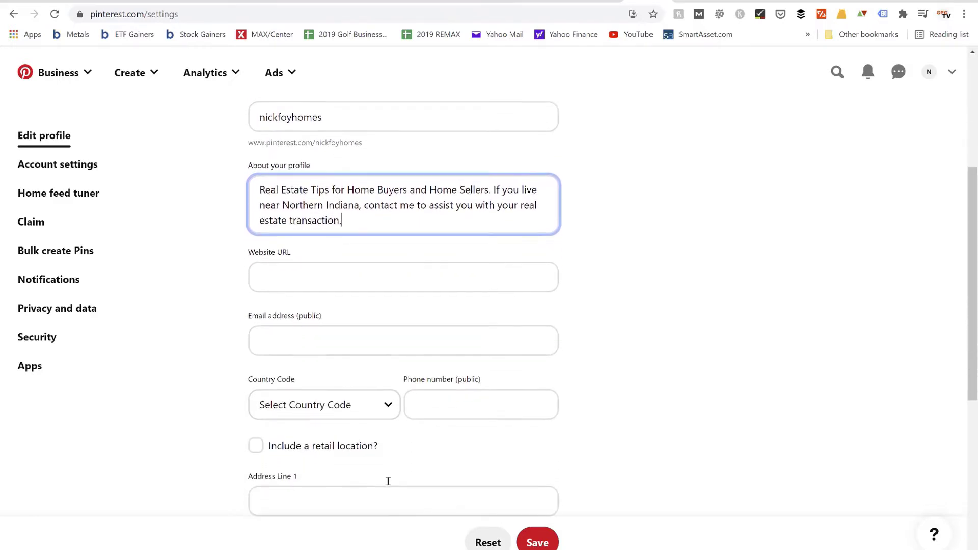
pyautogui.scroll(-3, 388, 481)
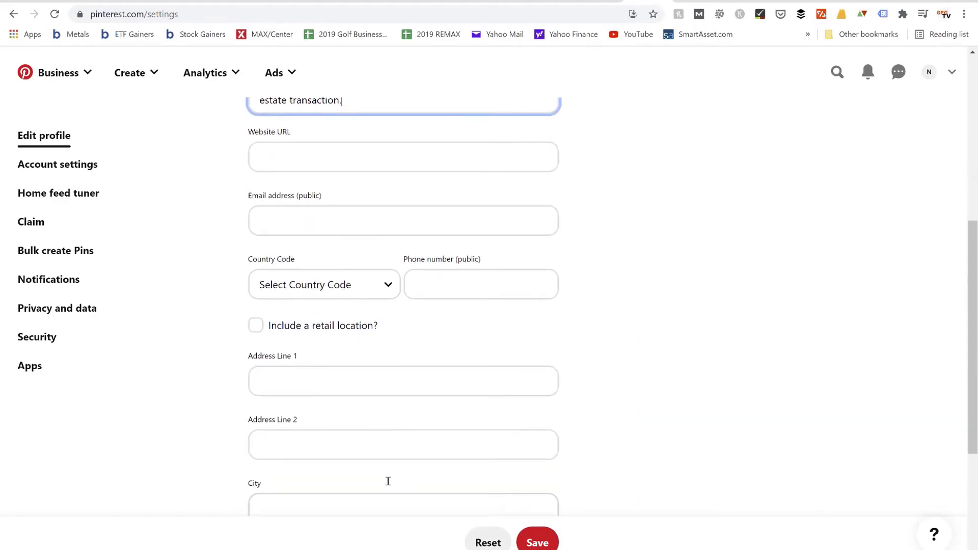
pyautogui.scroll(-1, 389, 481)
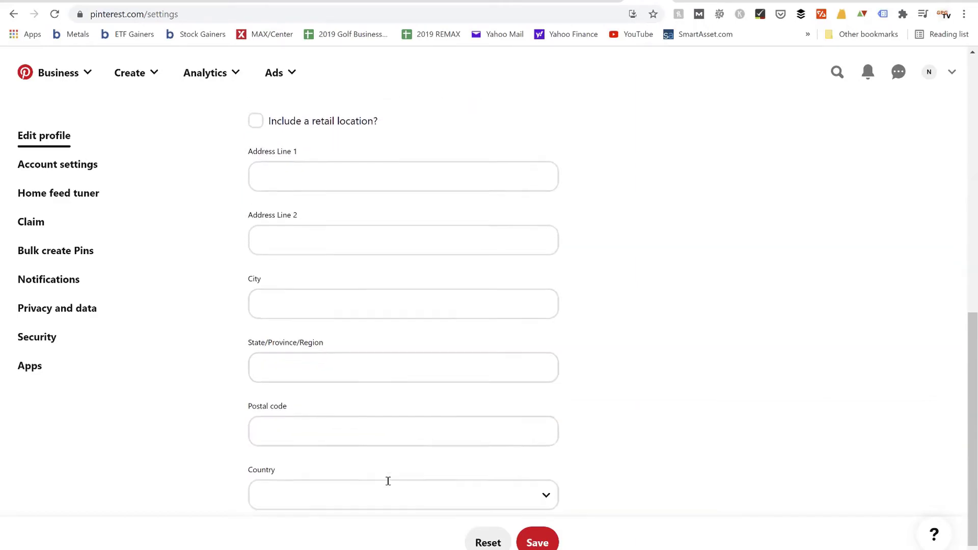
pyautogui.click(538, 541)
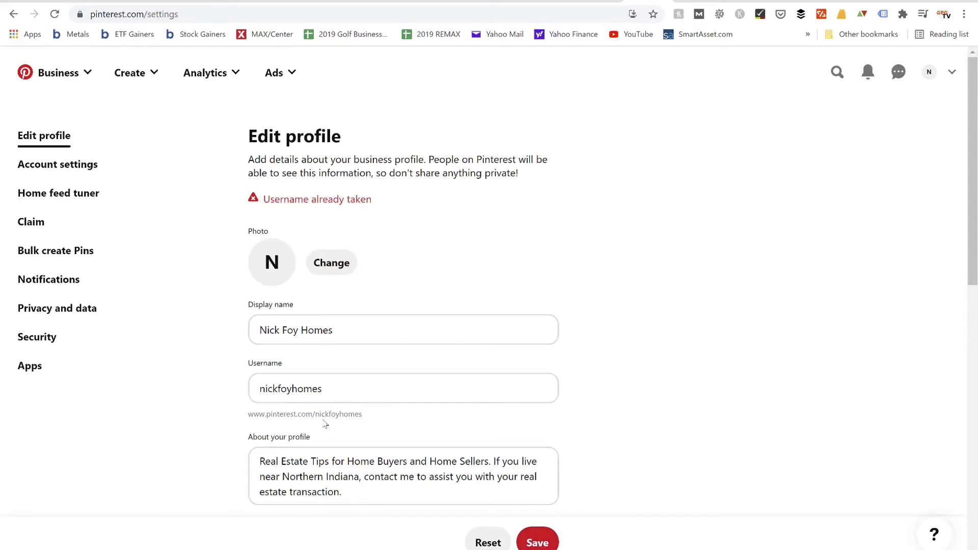
# Append the digit 1 to the profile's username and save the profile.
pyautogui.click(347, 393)
pyautogui.write('1')
pyautogui.click(535, 539)
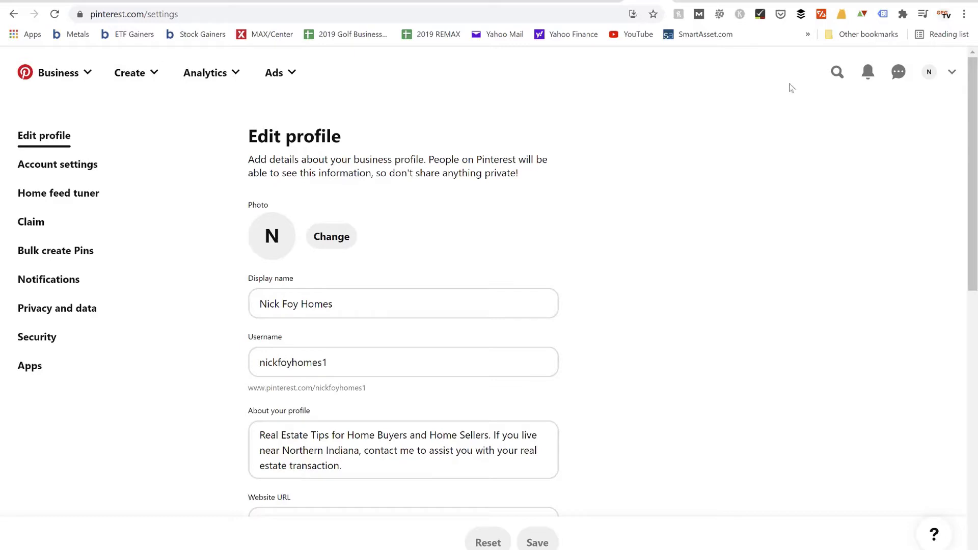
# Look through the shopping spotlight and popular ideas suggested in the search, and leave the search without entering a term.
pyautogui.click(837, 72)
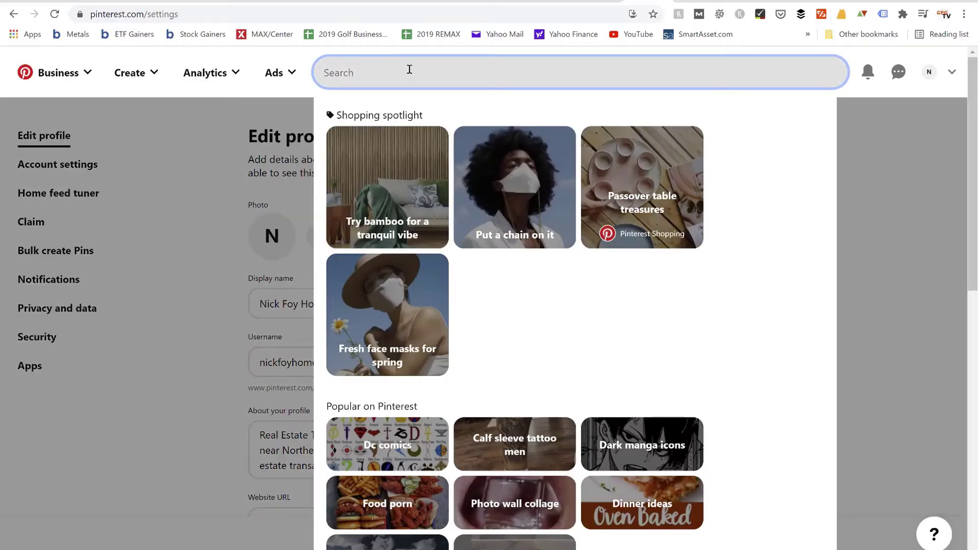
pyautogui.scroll(-1, 415, 246)
pyautogui.scroll(-2, 415, 246)
pyautogui.scroll(3, 415, 246)
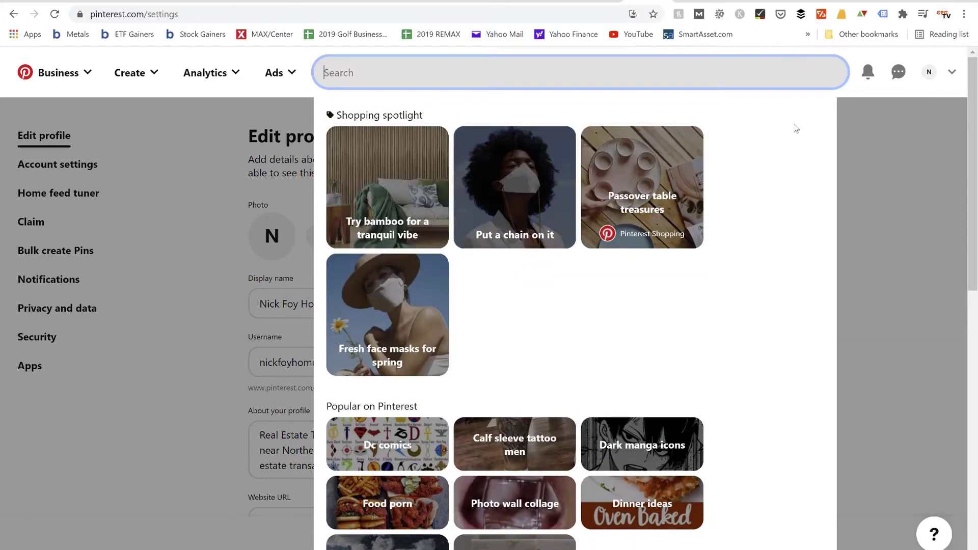
pyautogui.click(860, 93)
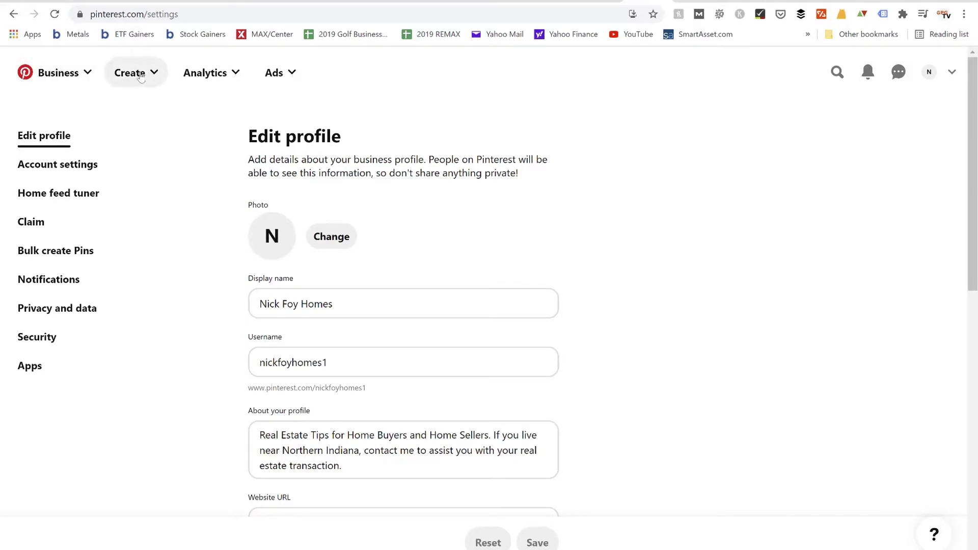
# Go to the home feed and browse the recommended pins.
pyautogui.click(90, 77)
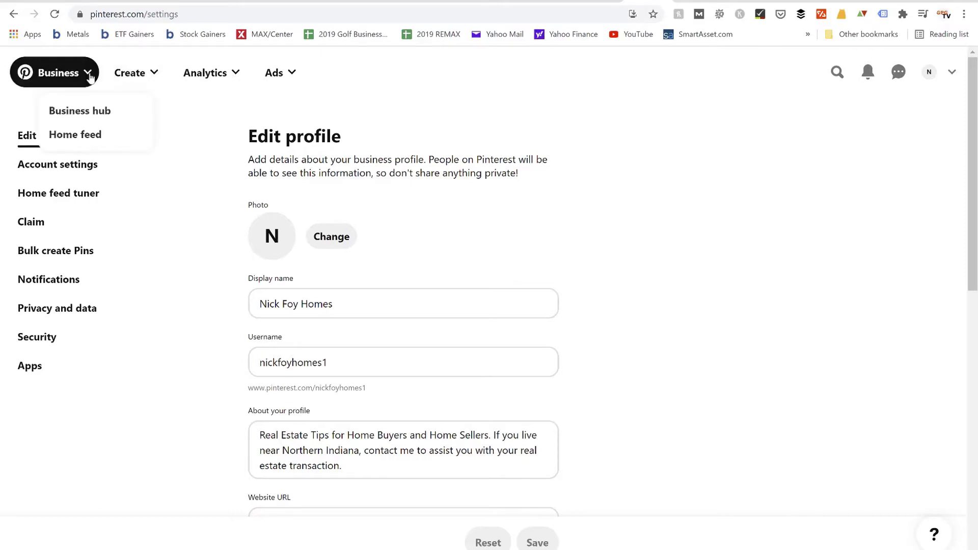
pyautogui.click(84, 138)
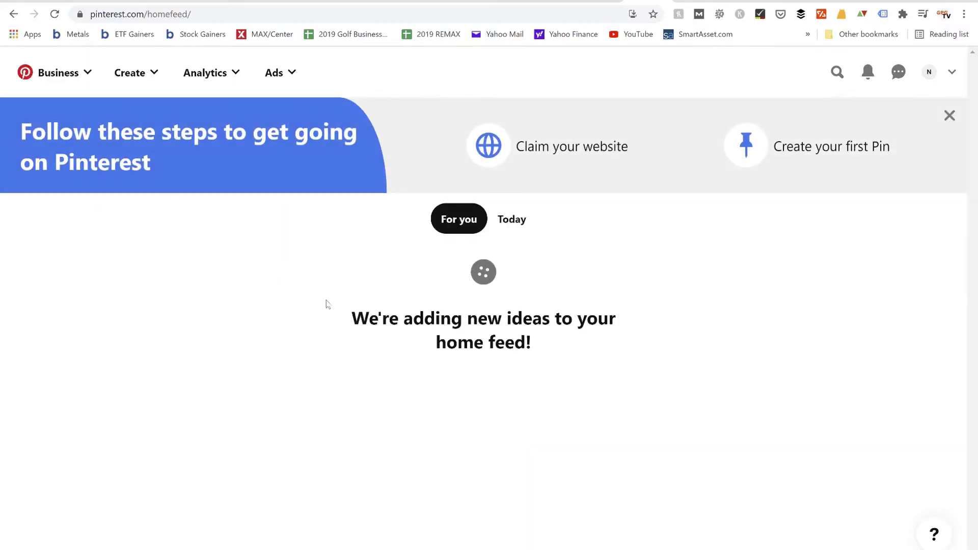
pyautogui.scroll(-1, 326, 302)
pyautogui.scroll(-20, 326, 301)
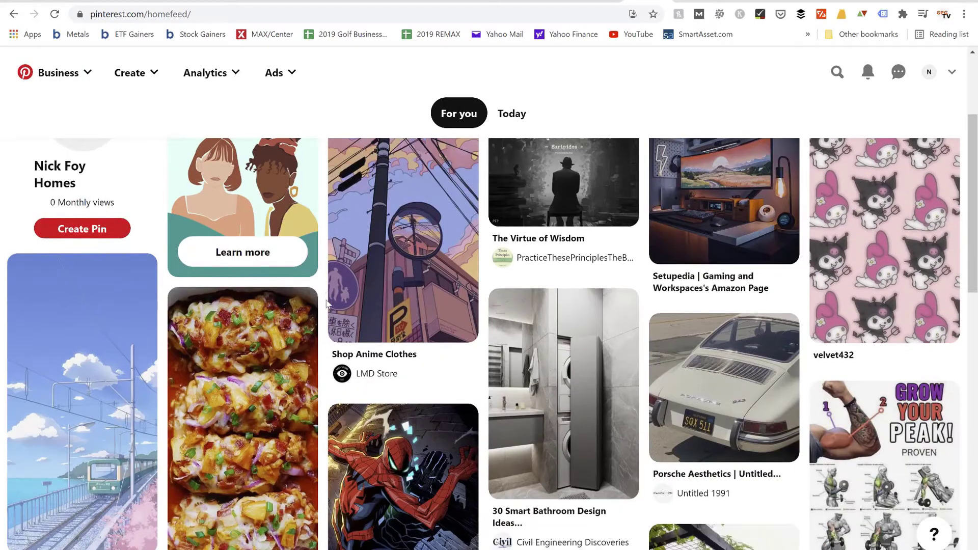
pyautogui.scroll(-10, 326, 305)
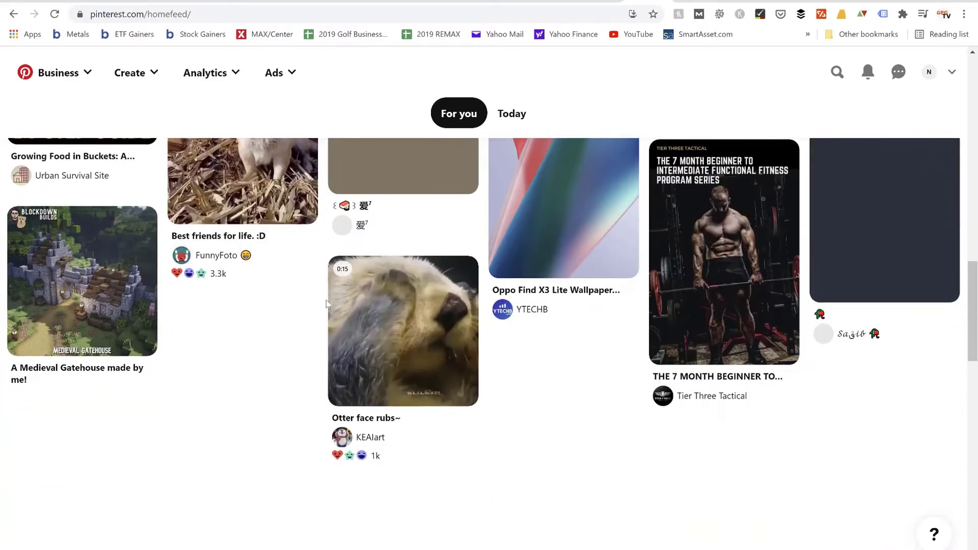
pyautogui.scroll(8, 327, 305)
pyautogui.scroll(15, 328, 305)
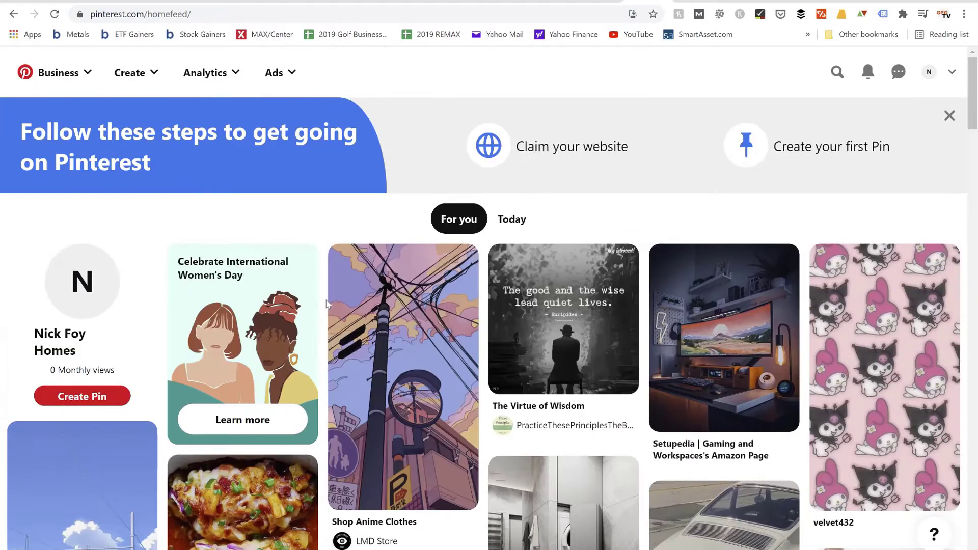
# Look over the content creation options and examine the performance metrics in the Analytics overview.
pyautogui.click(86, 72)
pyautogui.click(155, 76)
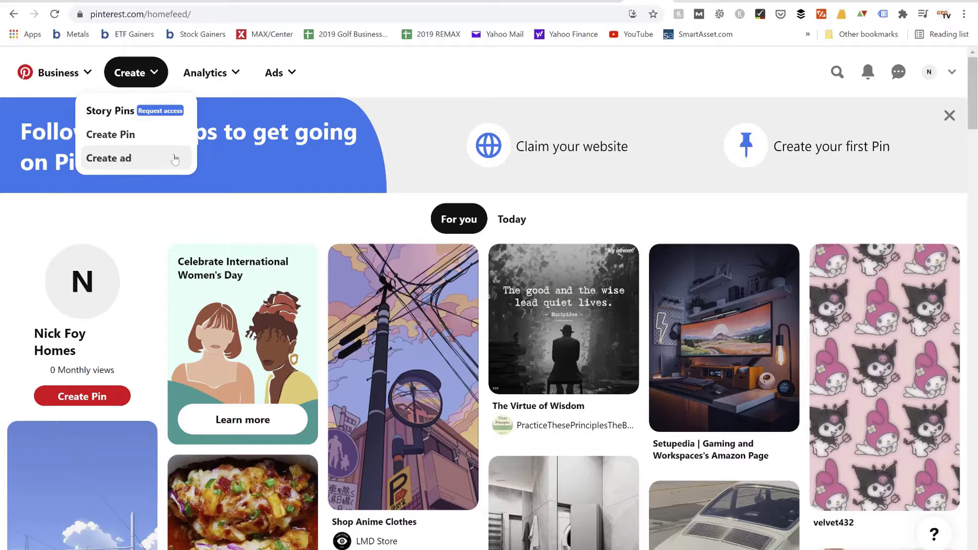
pyautogui.click(229, 74)
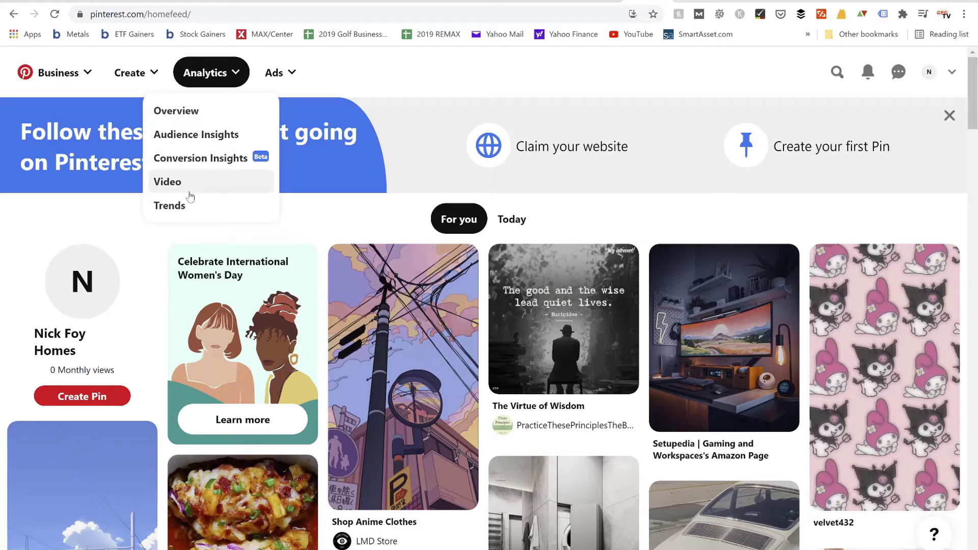
pyautogui.click(198, 118)
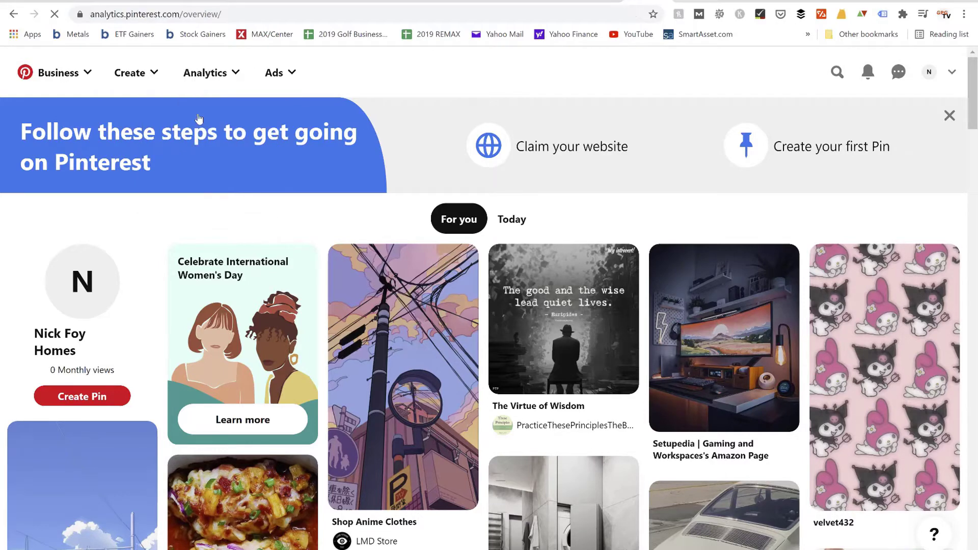
pyautogui.scroll(-3, 312, 263)
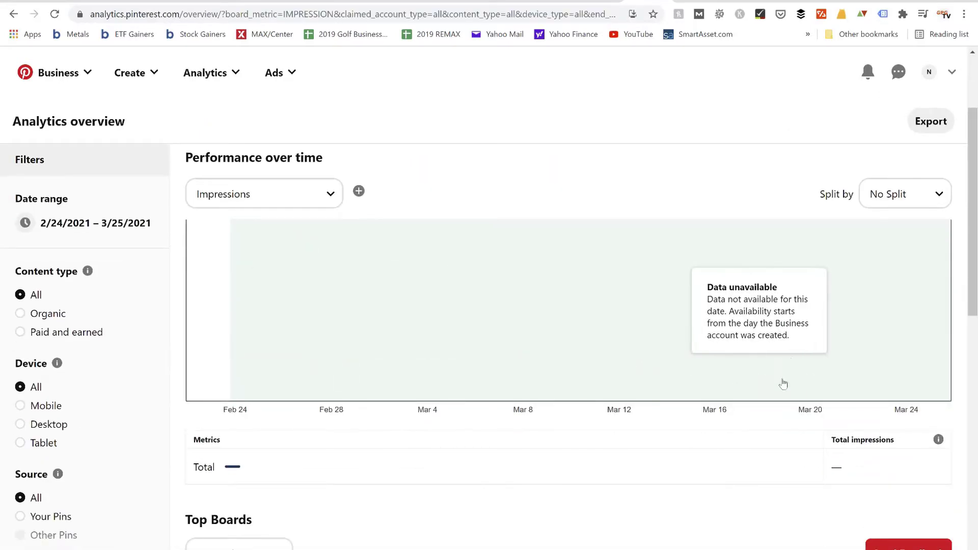
pyautogui.scroll(1, 455, 353)
pyautogui.scroll(3, 456, 353)
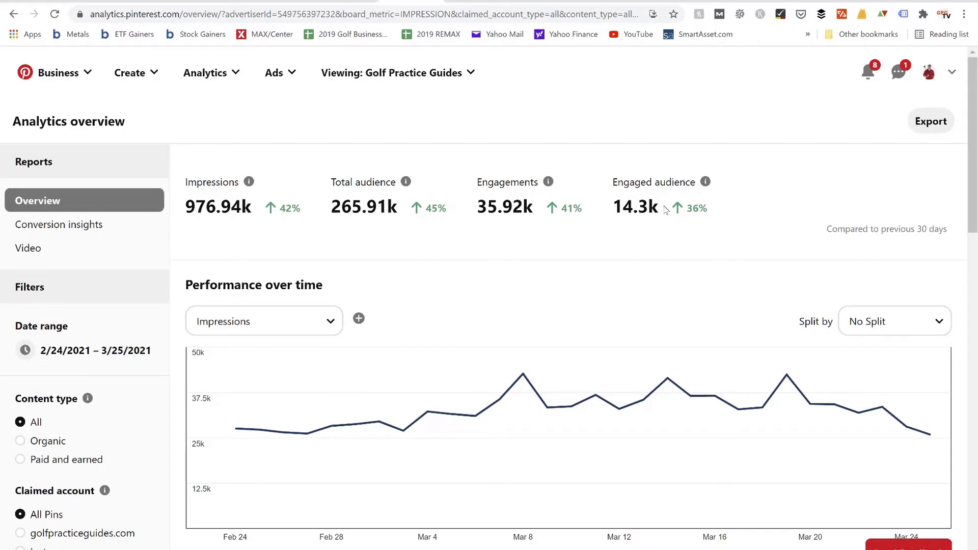
pyautogui.scroll(-2, 429, 221)
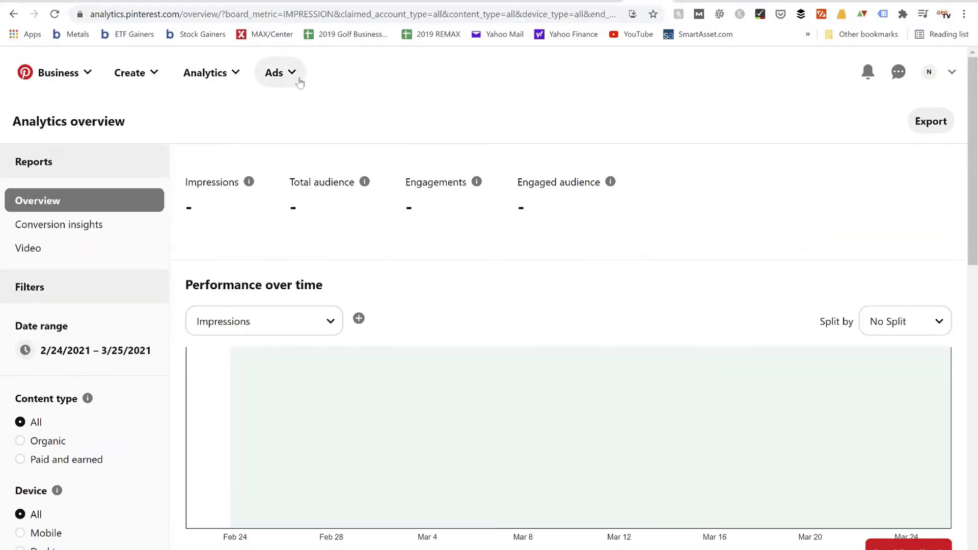
# Look over the available Ads options and check the account's notifications and messages.
pyautogui.click(295, 76)
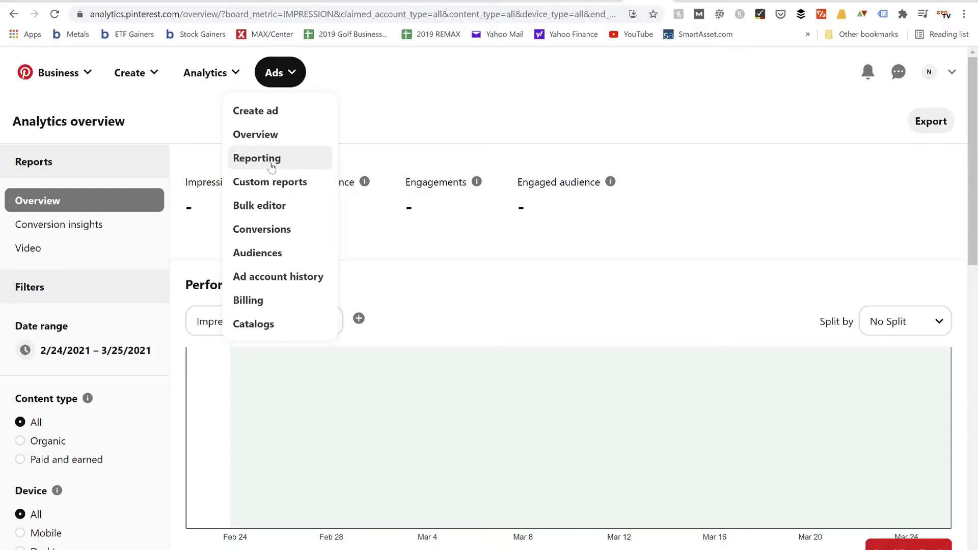
pyautogui.click(297, 75)
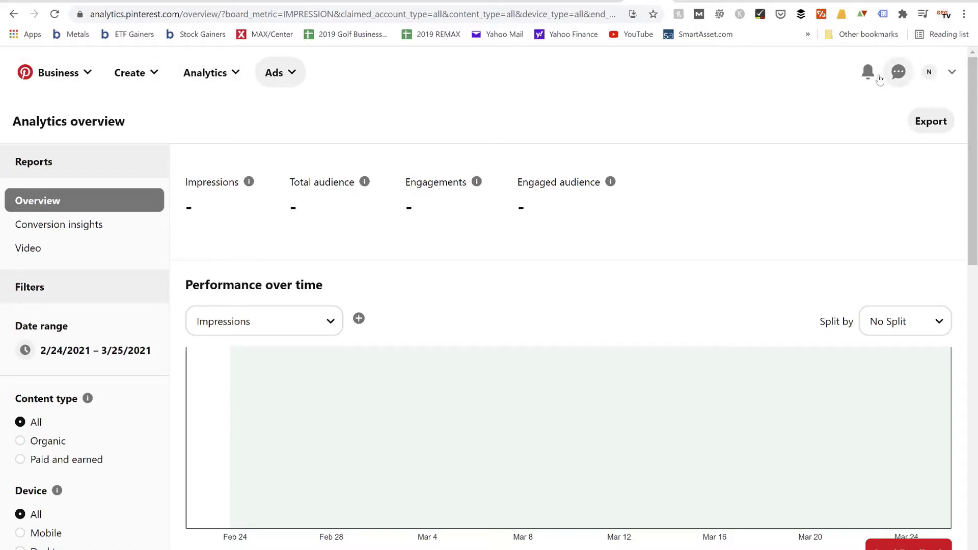
pyautogui.click(868, 73)
pyautogui.click(899, 81)
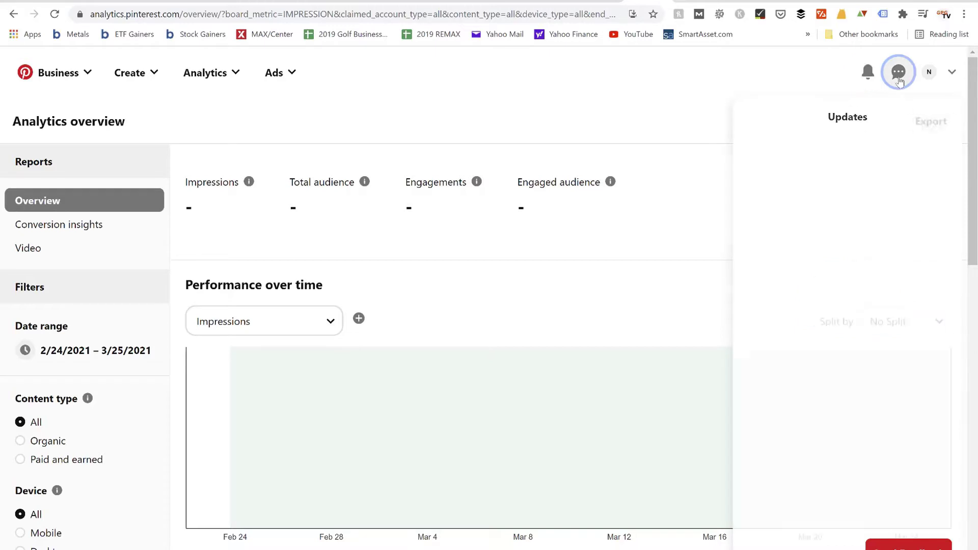
# View the business's profile page and show the list of linked accounts and more options.
pyautogui.click(930, 73)
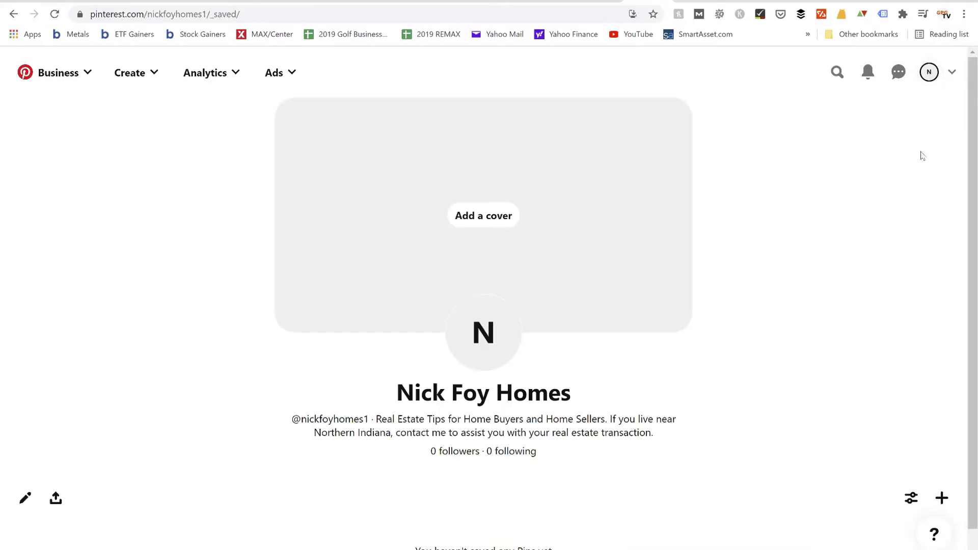
pyautogui.click(952, 74)
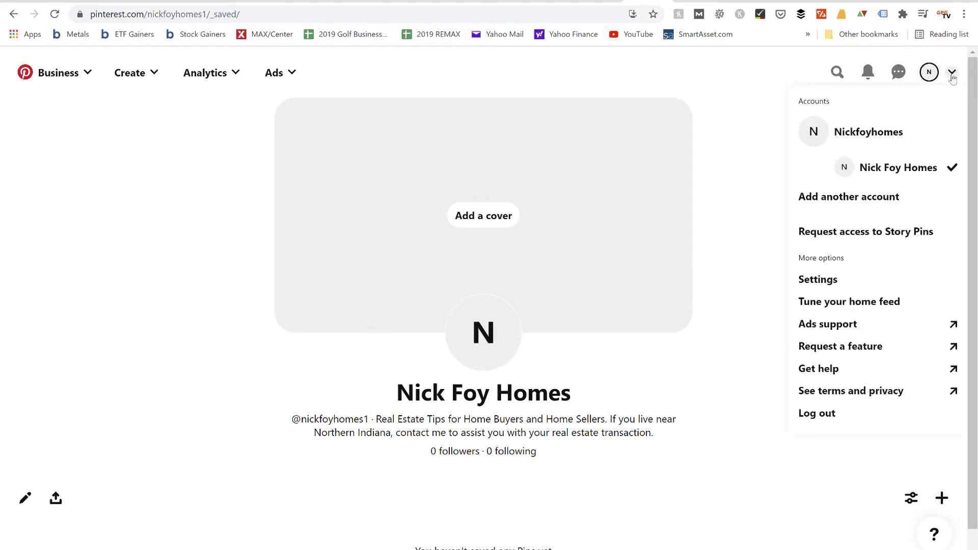